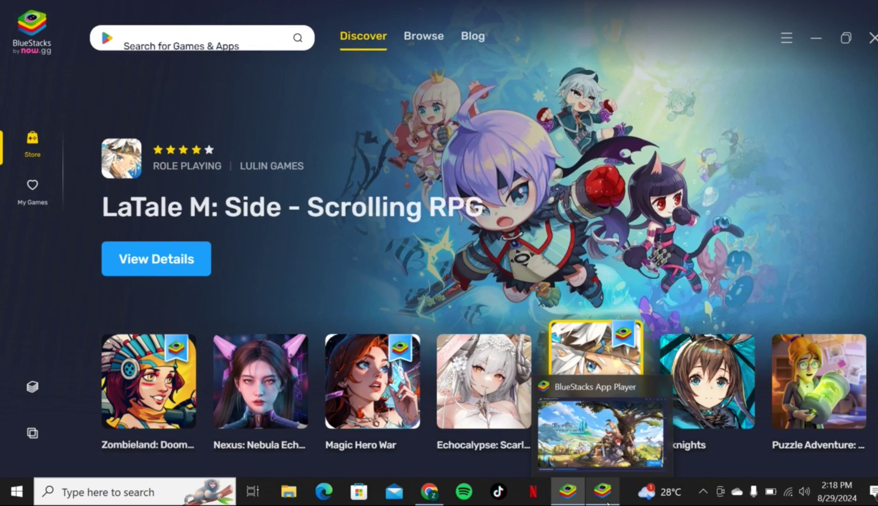
Bring the still-loading BlueStacks App Player window forward from the taskbar.
left_click(603, 491)
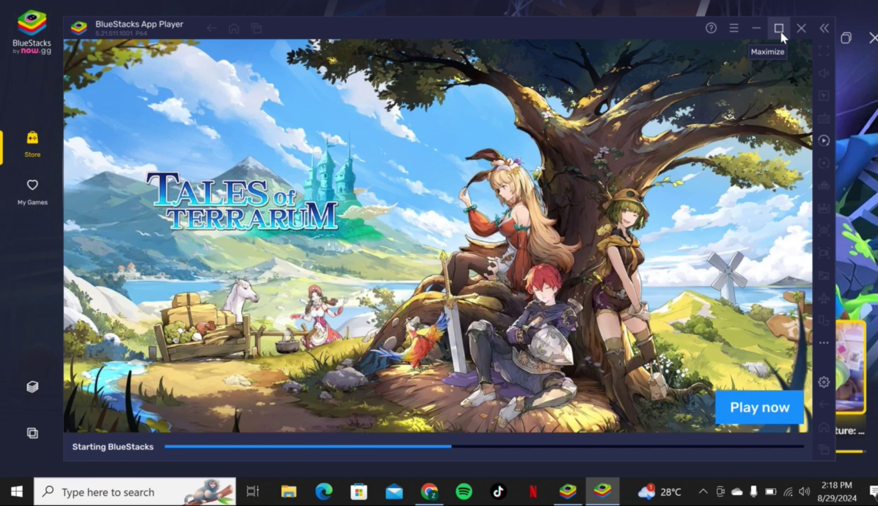
Maximize the BlueStacks App Player window to fill the screen.
left_click(780, 30)
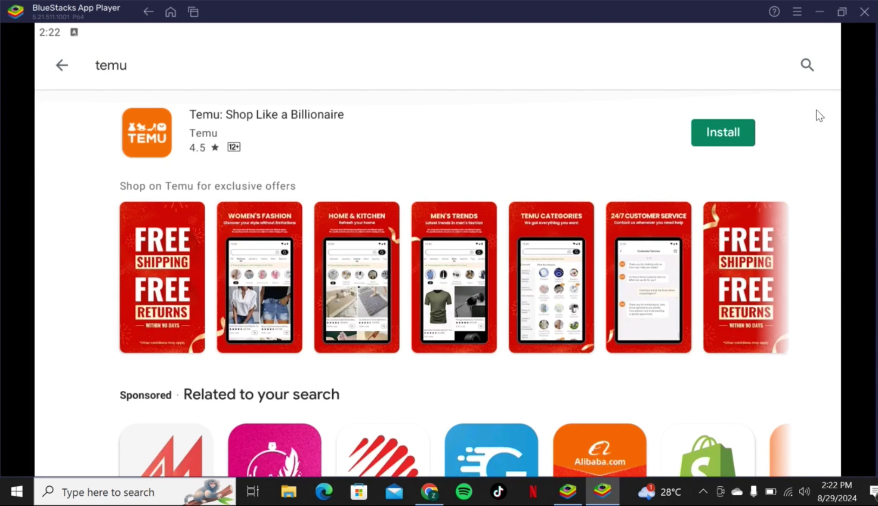
Start installing Temu: Shop Like a Billionaire from its Play Store page.
left_click(707, 141)
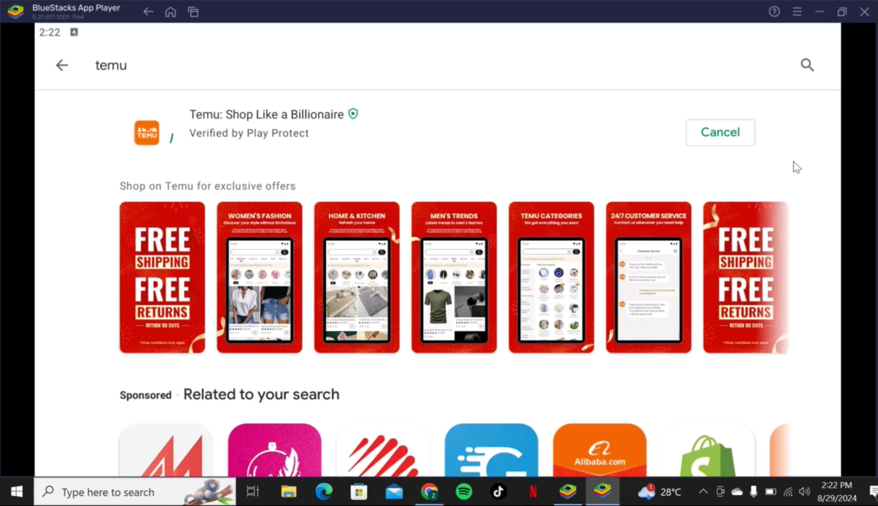